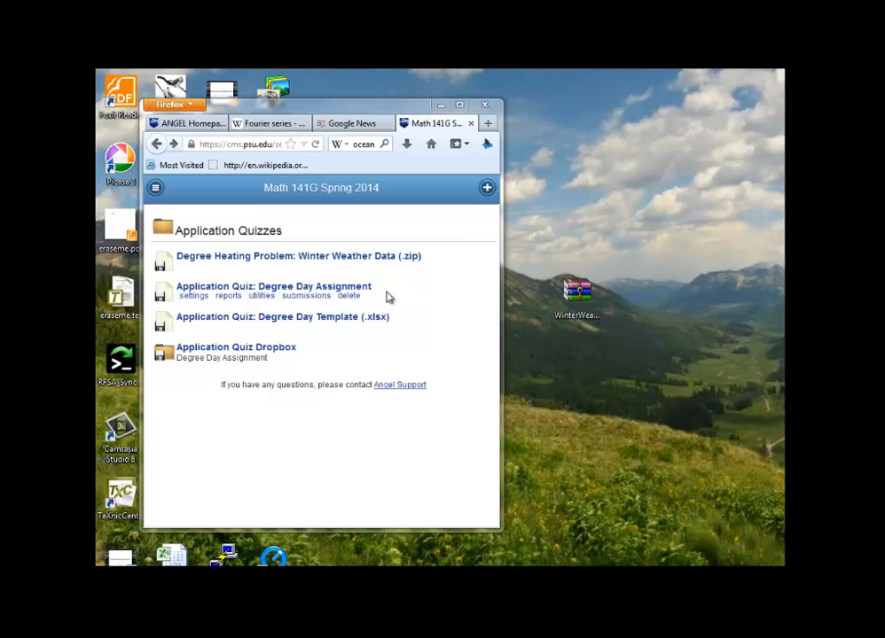
Download WinterWeather.zip from the Degree Heating Problem: Winter Weather Data item and save the file.
{"action": "left_click", "coordinate": [261, 259]}
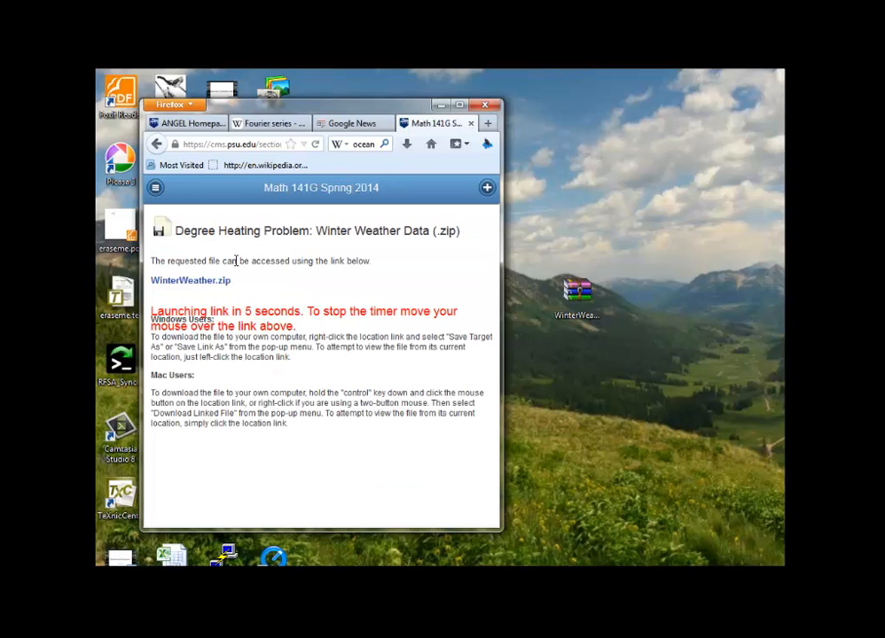
{"action": "mouse_move", "coordinate": [186, 282]}
{"action": "left_click", "coordinate": [244, 285]}
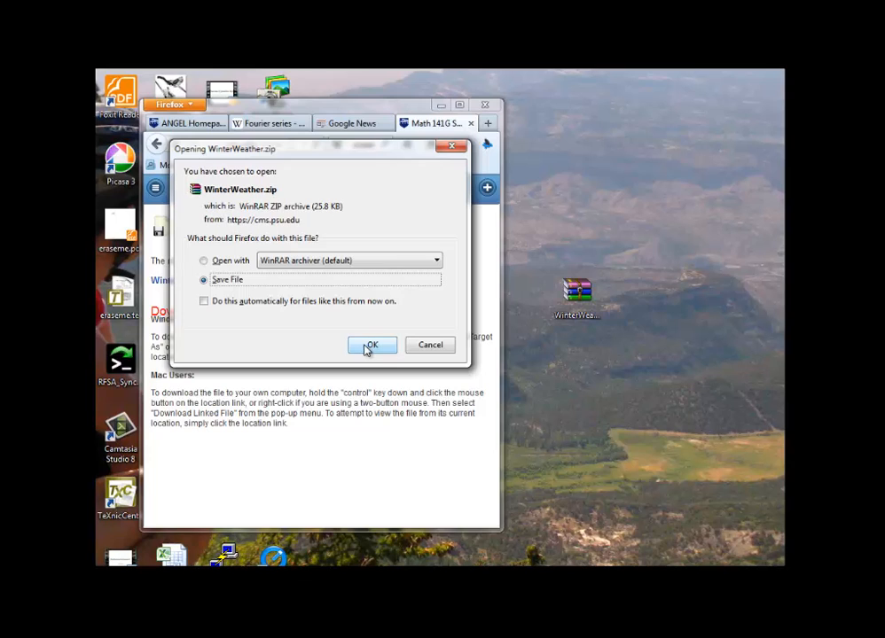
{"action": "left_click", "coordinate": [368, 345]}
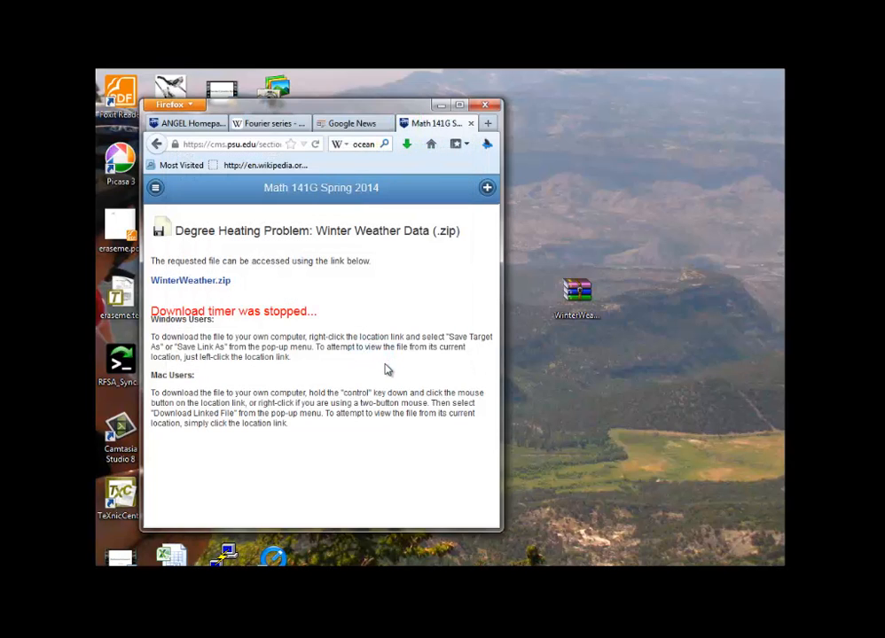
Extract WinterWeather.zip into a WinterWeather folder on the desktop and open that folder in a window fitted to the screen.
{"action": "left_click", "coordinate": [574, 295]}
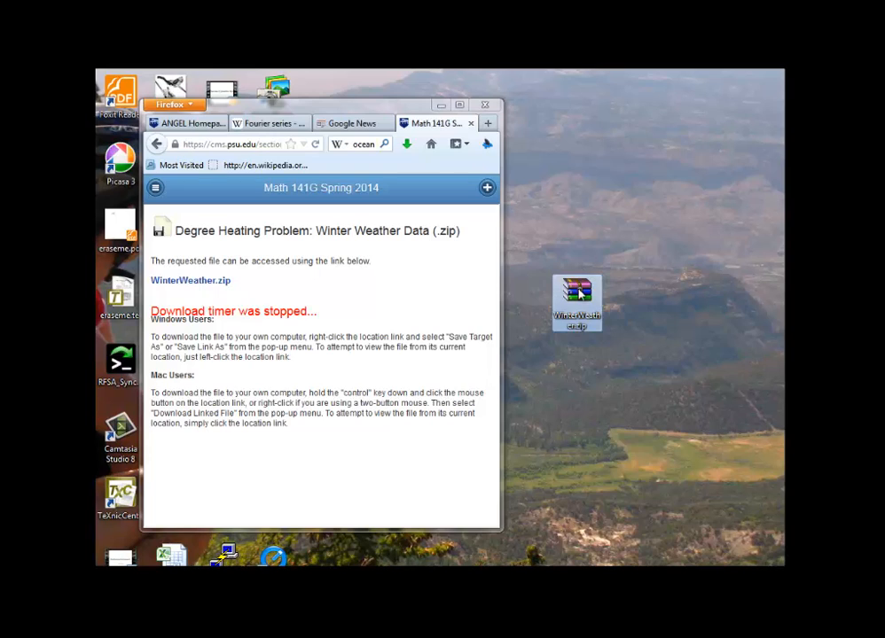
{"action": "right_click", "coordinate": [580, 295]}
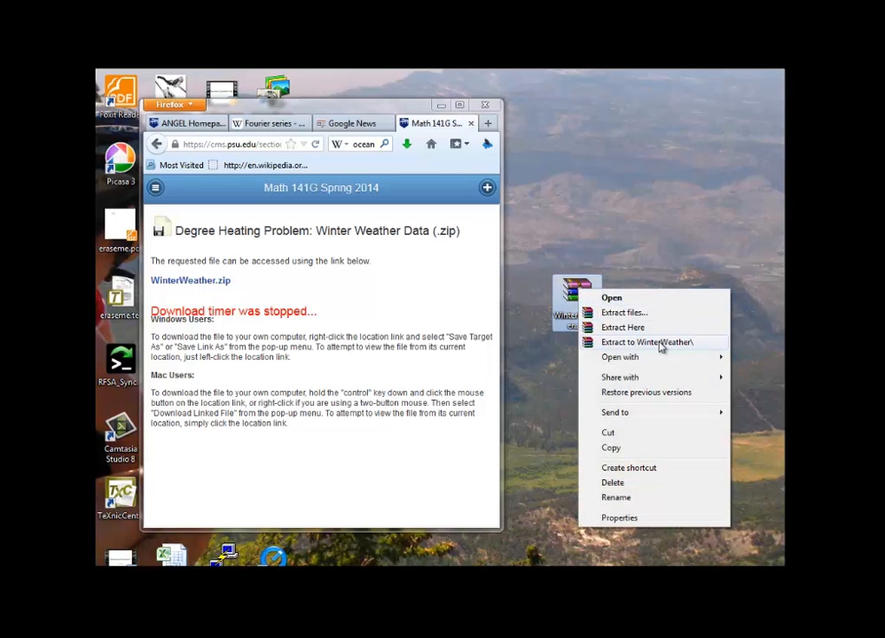
{"action": "left_click", "coordinate": [654, 343]}
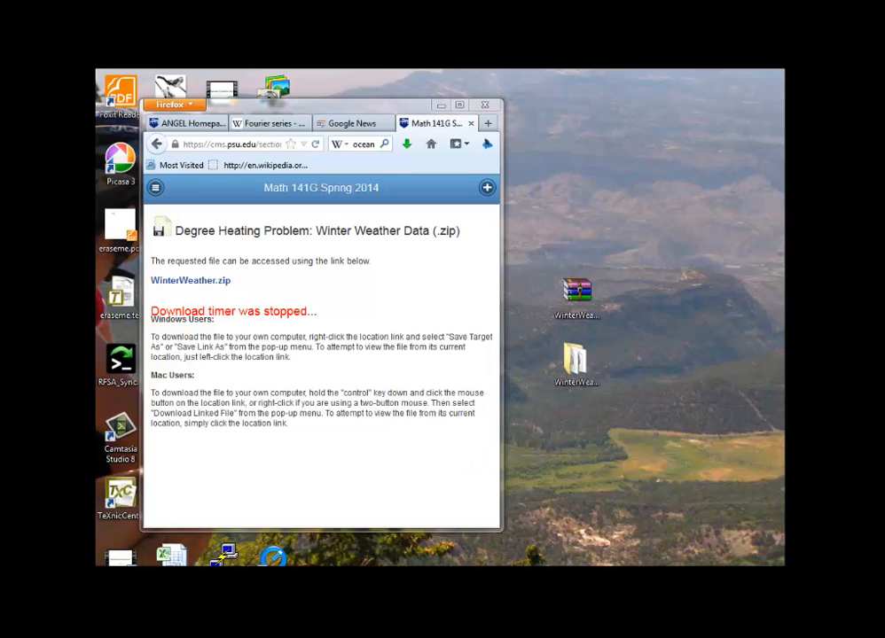
{"action": "double_click", "coordinate": [575, 359]}
{"action": "left_click_drag", "start_coordinate": [579, 193], "coordinate": [349, 151]}
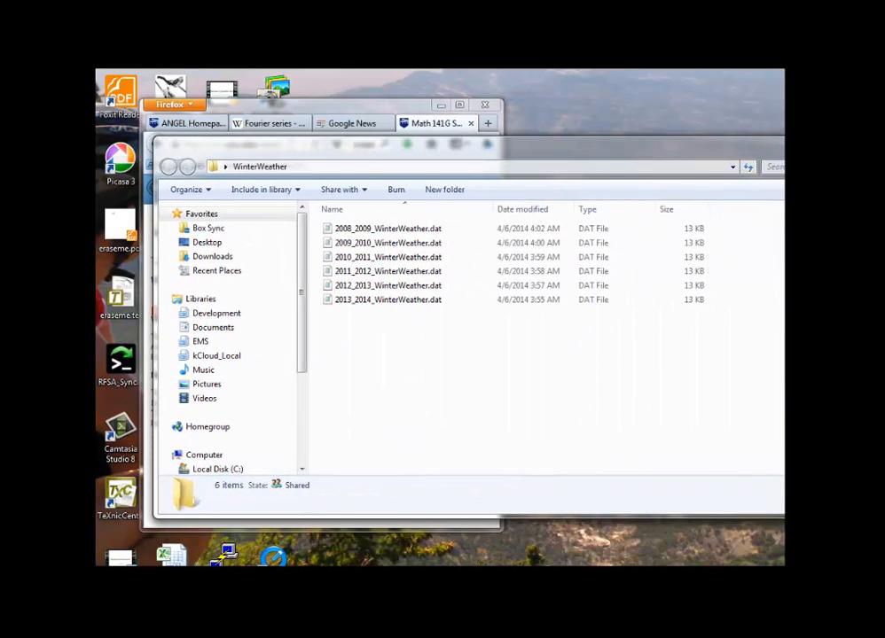
{"action": "left_click_drag", "start_coordinate": [884, 217], "coordinate": [604, 219]}
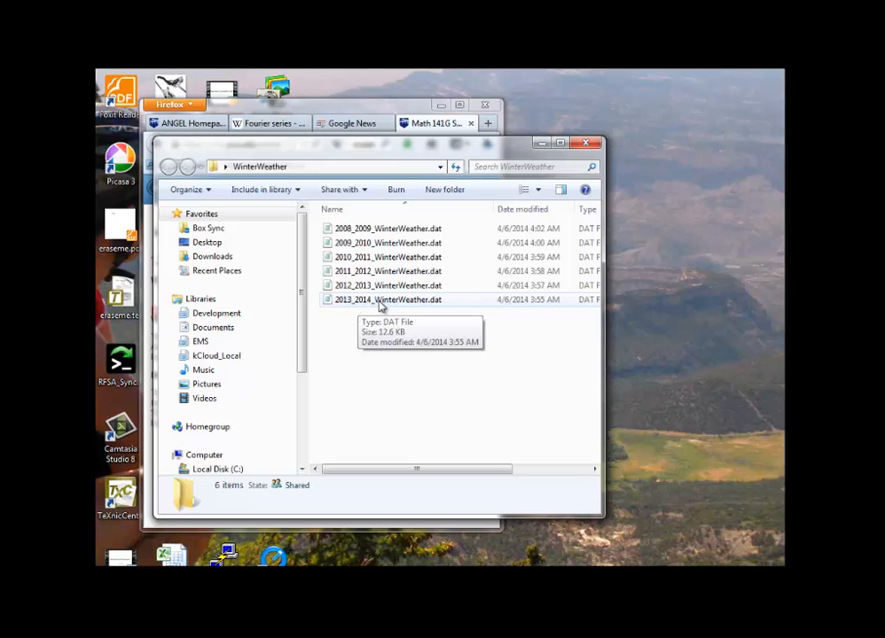
Open 2013_2014_WinterWeather.dat with Notepad and resize its window so each daily record fits on one line.
{"action": "right_click", "coordinate": [380, 304]}
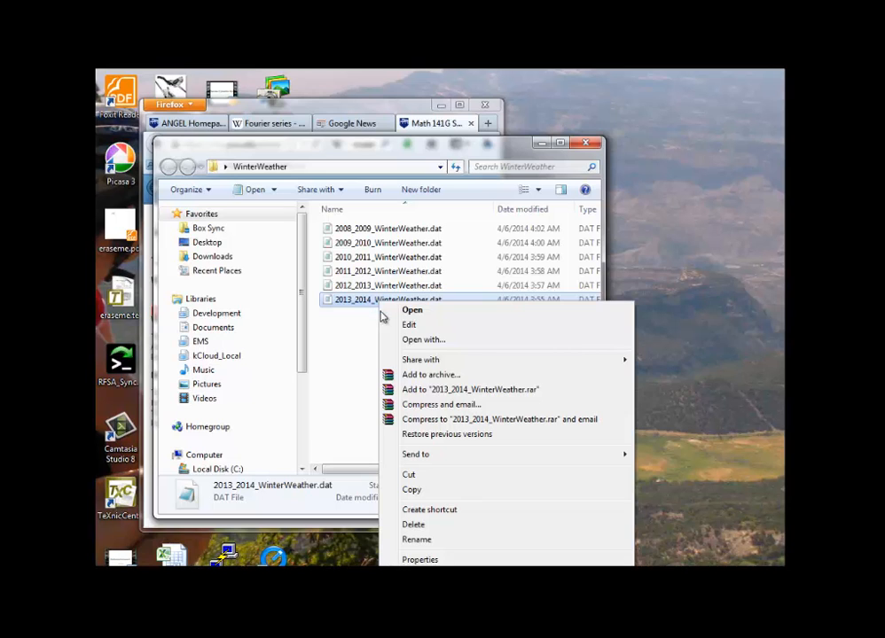
{"action": "left_click", "coordinate": [479, 344]}
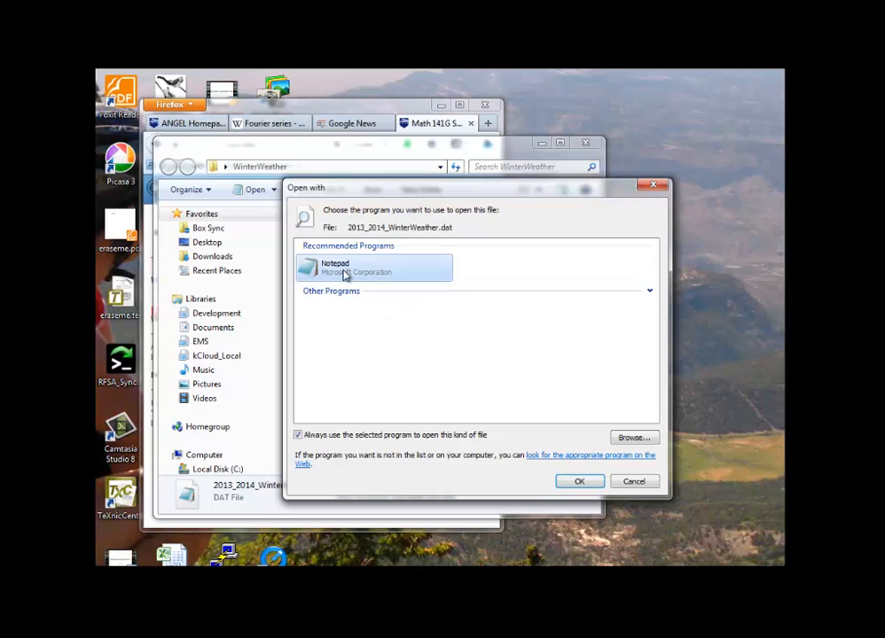
{"action": "left_click", "coordinate": [579, 481]}
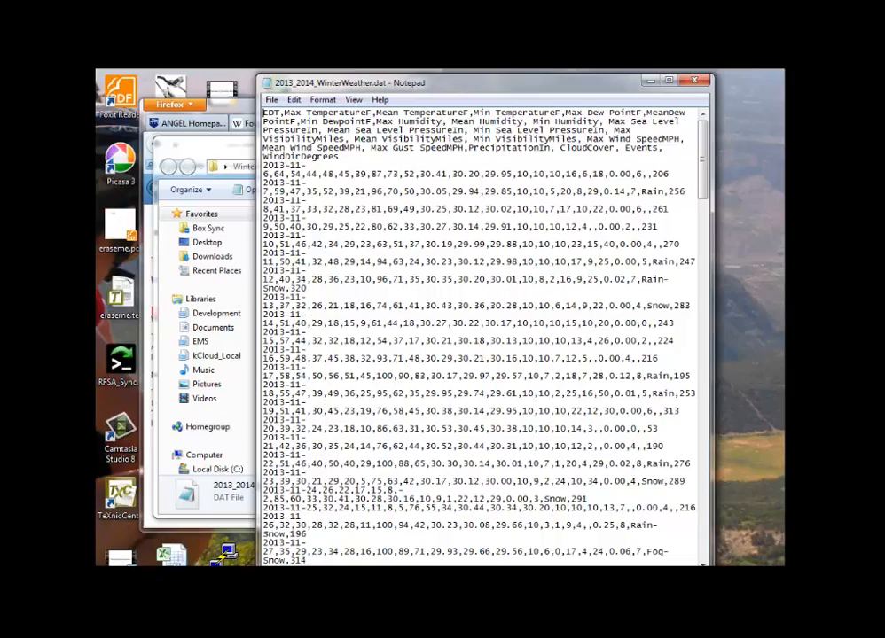
{"action": "left_click_drag", "start_coordinate": [512, 576], "coordinate": [512, 559]}
{"action": "left_click_drag", "start_coordinate": [255, 332], "coordinate": [130, 332]}
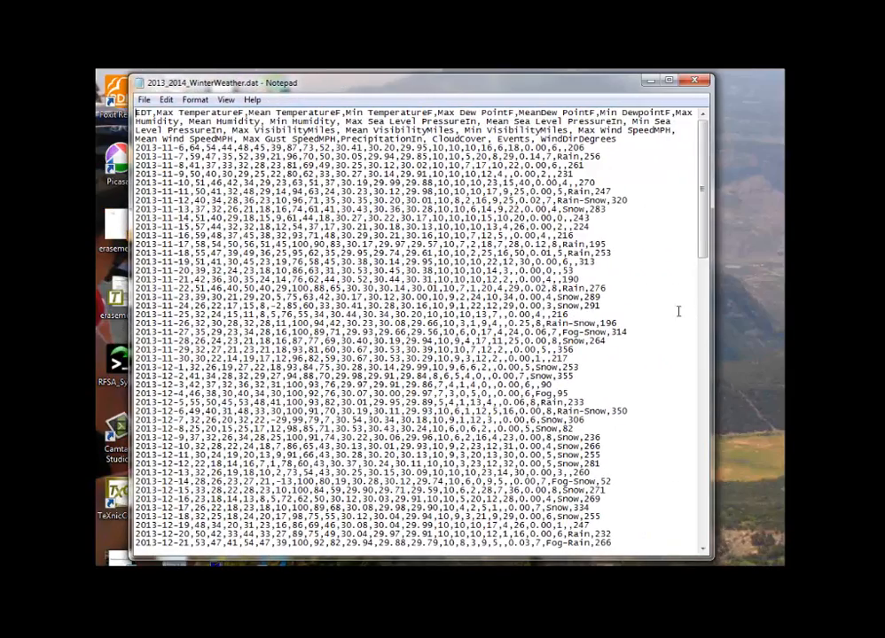
{"action": "left_click_drag", "start_coordinate": [713, 310], "coordinate": [782, 310]}
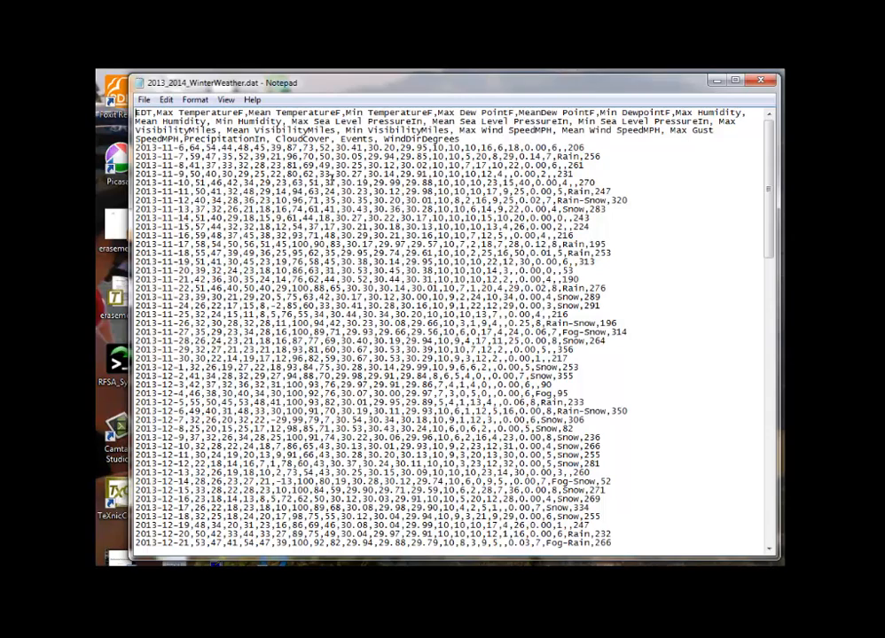
Examine the header text and the comma-separated daily records of the 2013_2014 weather file, and close Notepad.
{"action": "left_click_drag", "start_coordinate": [468, 138], "coordinate": [137, 120]}
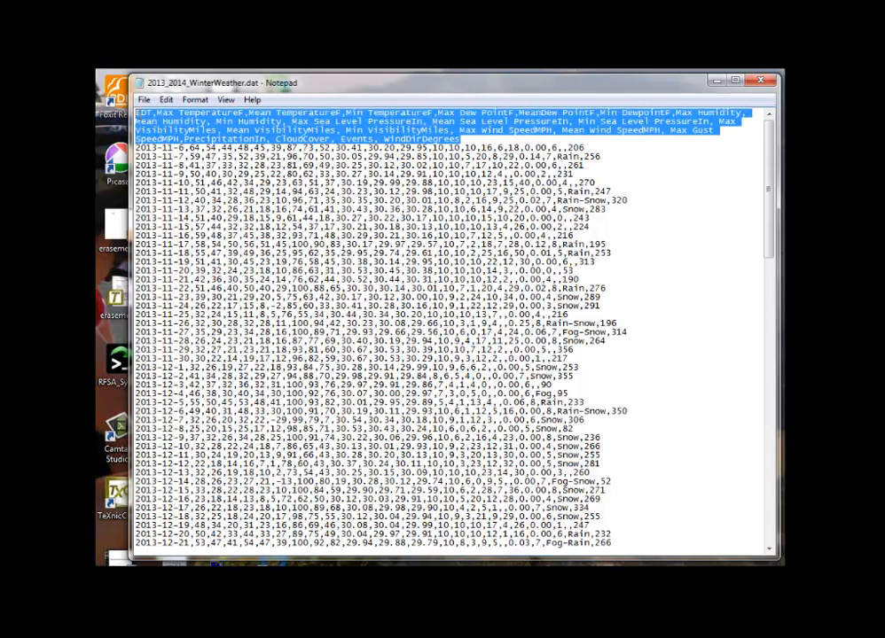
{"action": "left_click", "coordinate": [250, 165]}
{"action": "scroll", "coordinate": [384, 324], "scroll_direction": "down", "scroll_amount": 20}
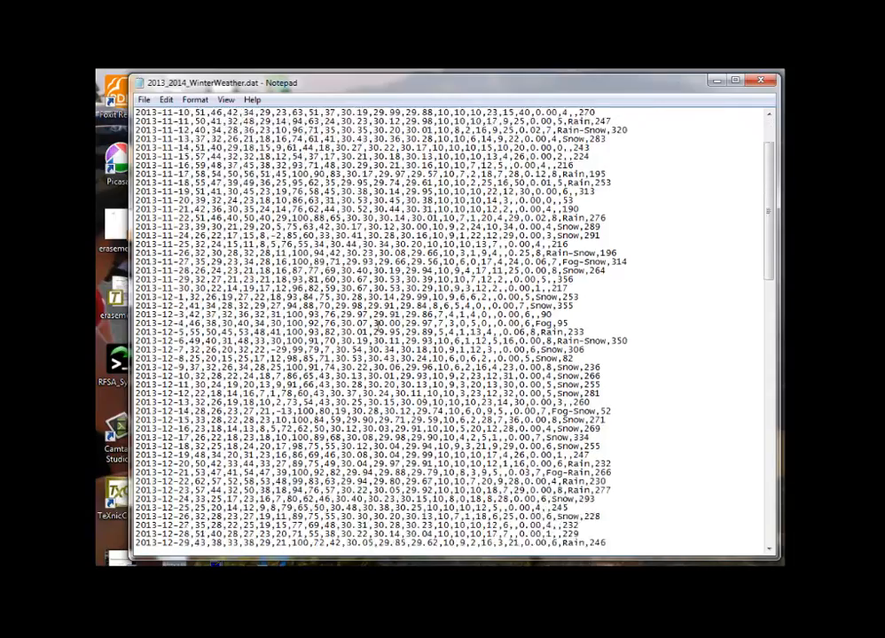
{"action": "scroll", "coordinate": [426, 325], "scroll_direction": "down", "scroll_amount": 1}
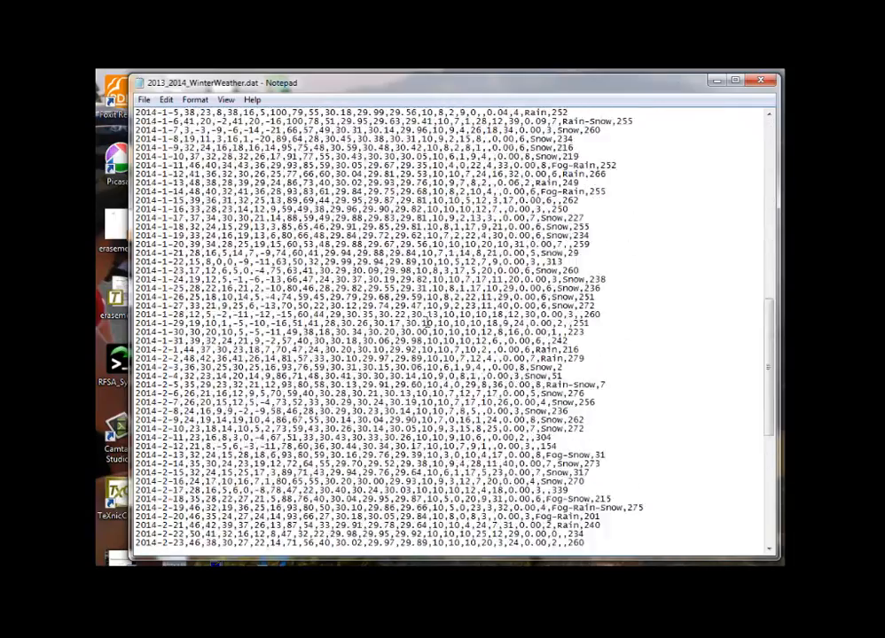
{"action": "scroll", "coordinate": [427, 324], "scroll_direction": "up", "scroll_amount": 10}
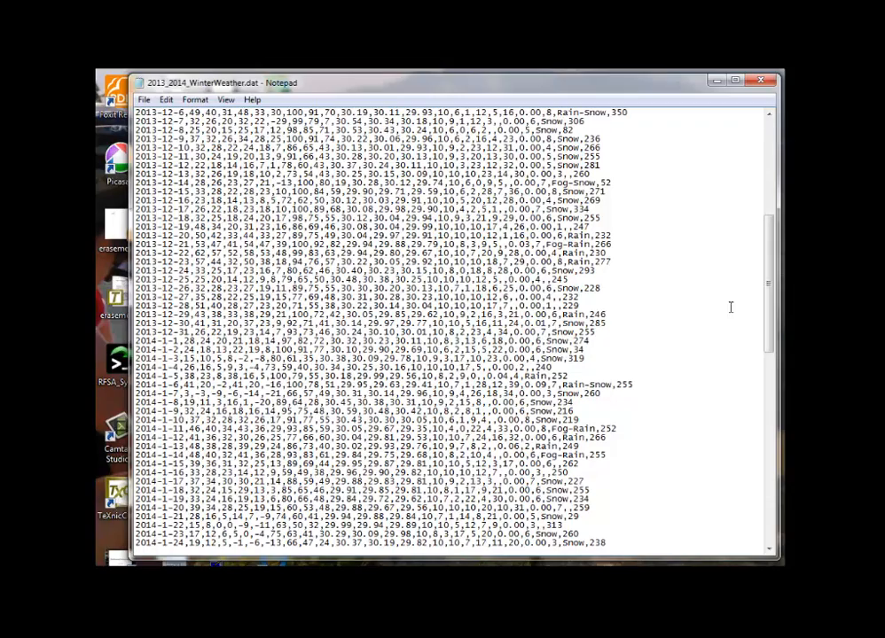
{"action": "left_click_drag", "start_coordinate": [770, 317], "coordinate": [747, 190]}
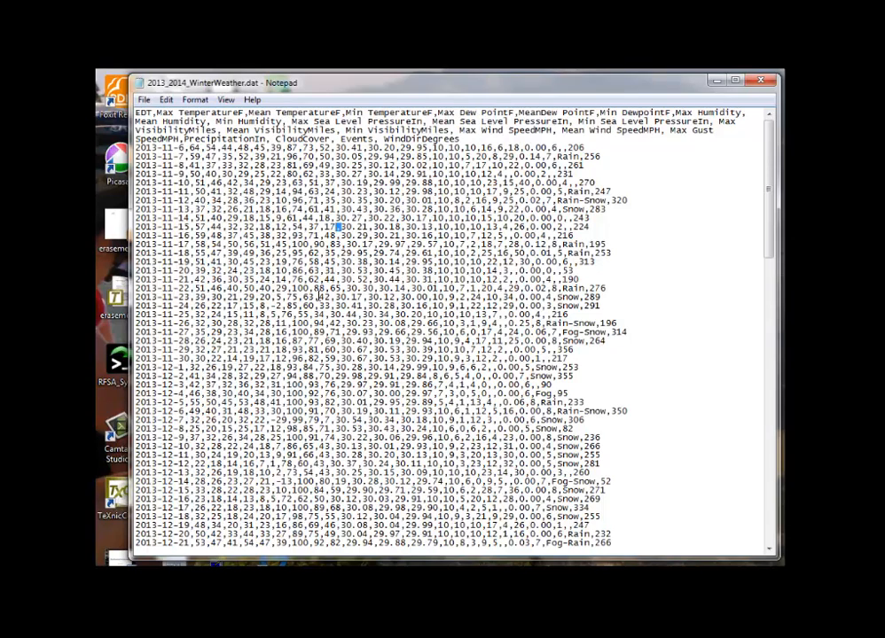
{"action": "left_click", "coordinate": [341, 288]}
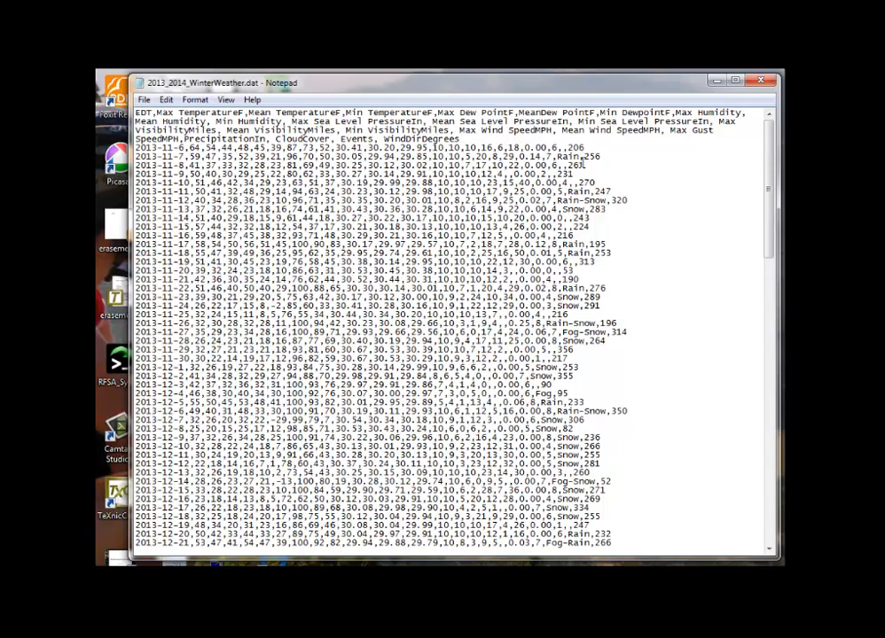
{"action": "left_click", "coordinate": [761, 82]}
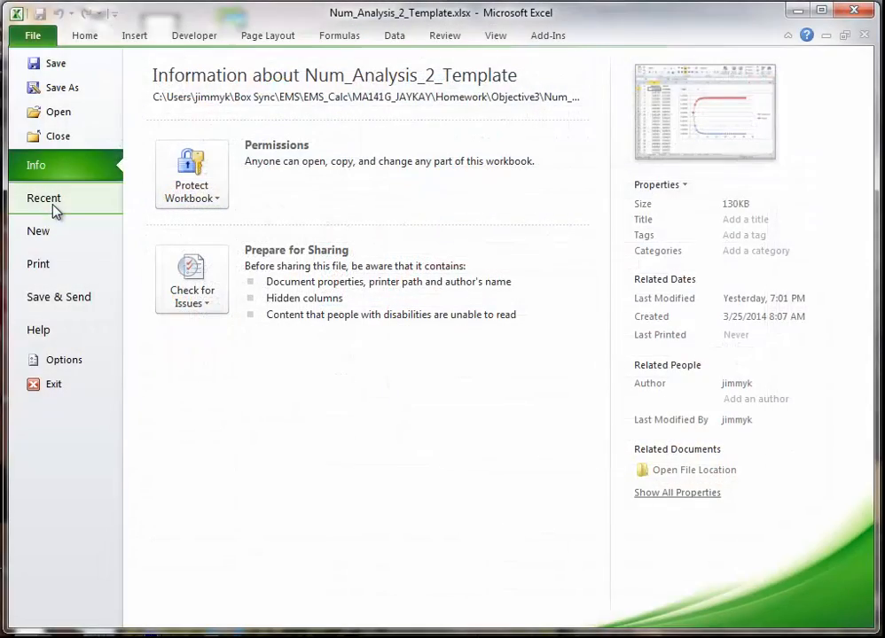
Switch to Excel and open the recent workbook DegreeHeatingDay_Template.xlsx.
{"action": "left_click", "coordinate": [50, 201]}
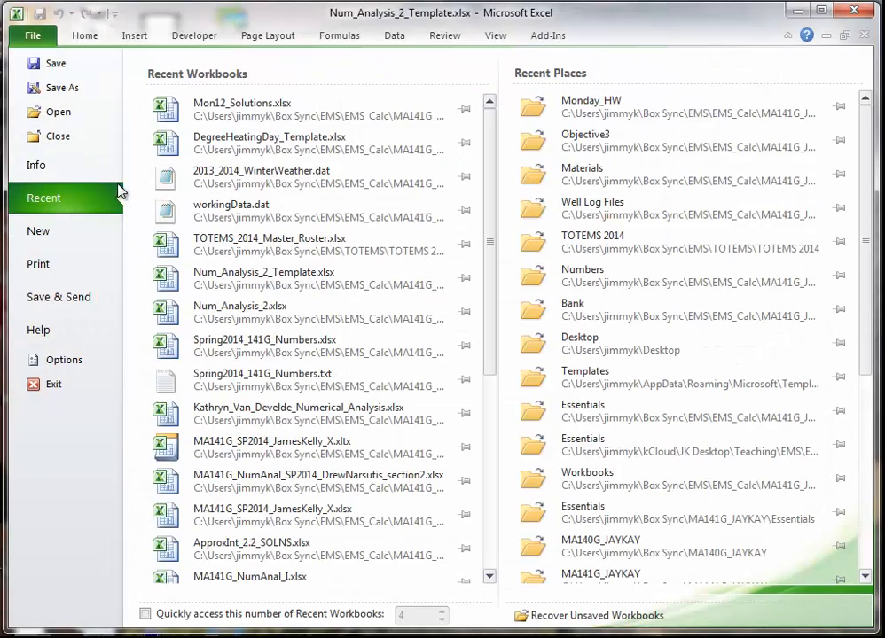
{"action": "left_click", "coordinate": [319, 144]}
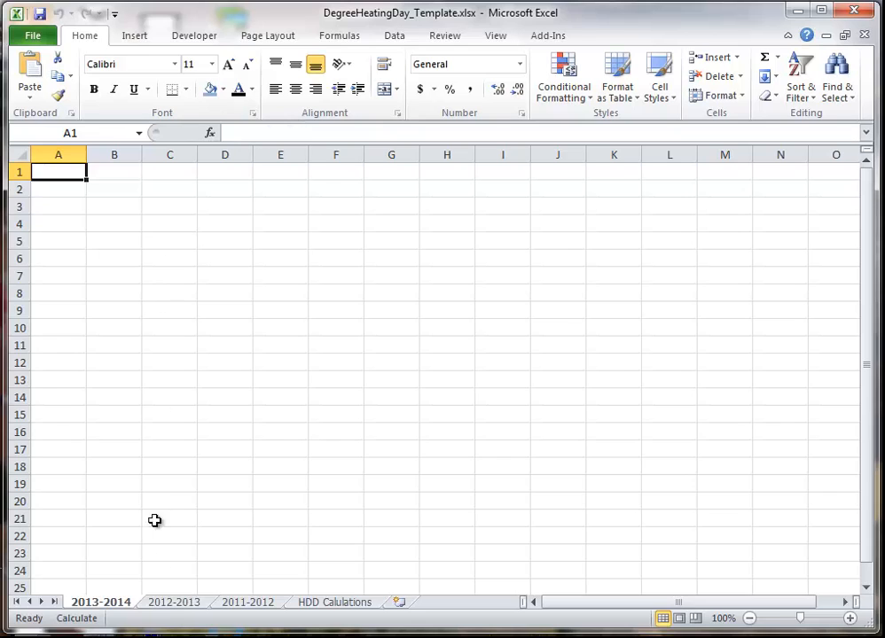
Review the three yearly sheets and the HDD Calulations sheet of the template, returning to the 2013-2014 sheet.
{"action": "left_click", "coordinate": [177, 608]}
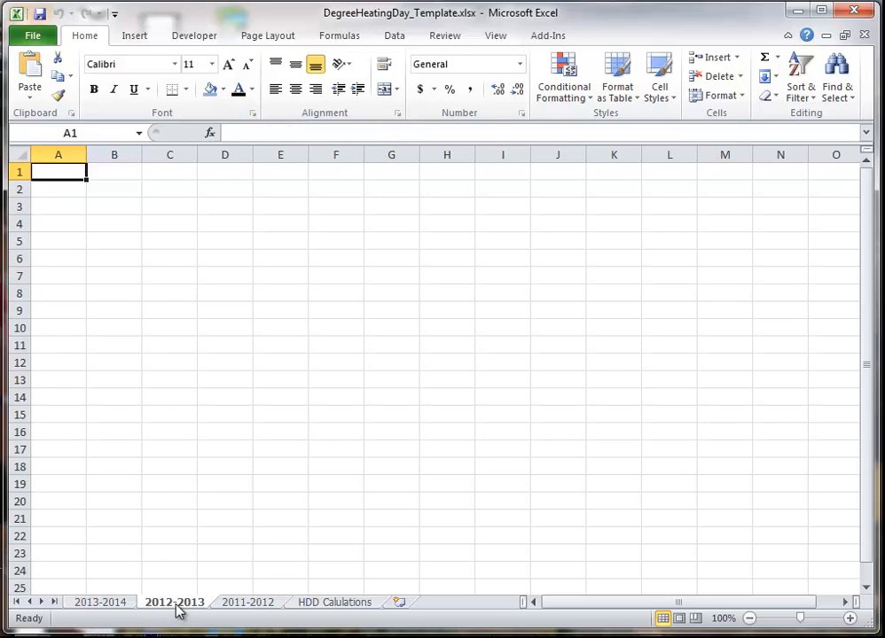
{"action": "left_click", "coordinate": [112, 605]}
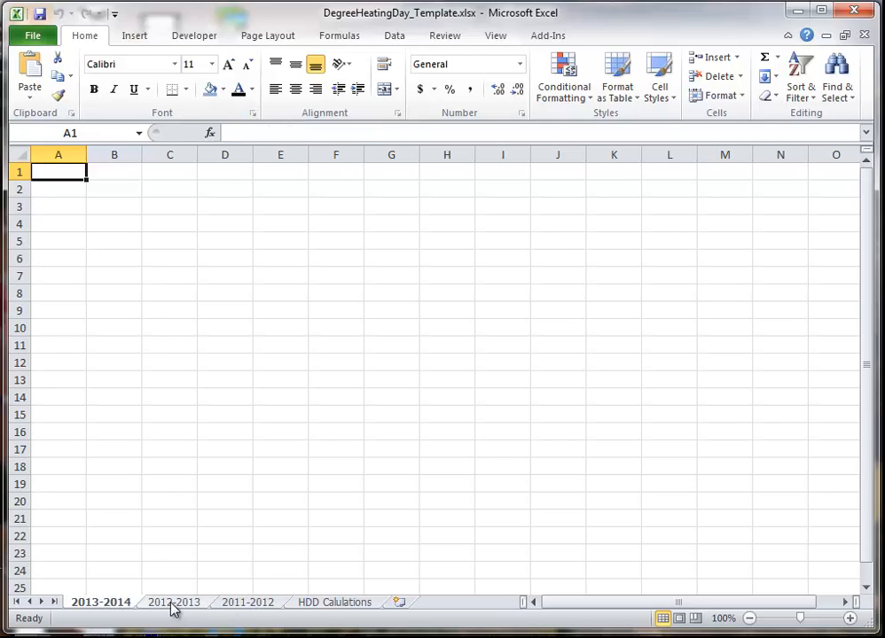
{"action": "left_click", "coordinate": [173, 605]}
{"action": "left_click", "coordinate": [253, 604]}
{"action": "left_click", "coordinate": [190, 605]}
{"action": "left_click", "coordinate": [113, 607]}
{"action": "left_click", "coordinate": [174, 608]}
{"action": "left_click", "coordinate": [250, 607]}
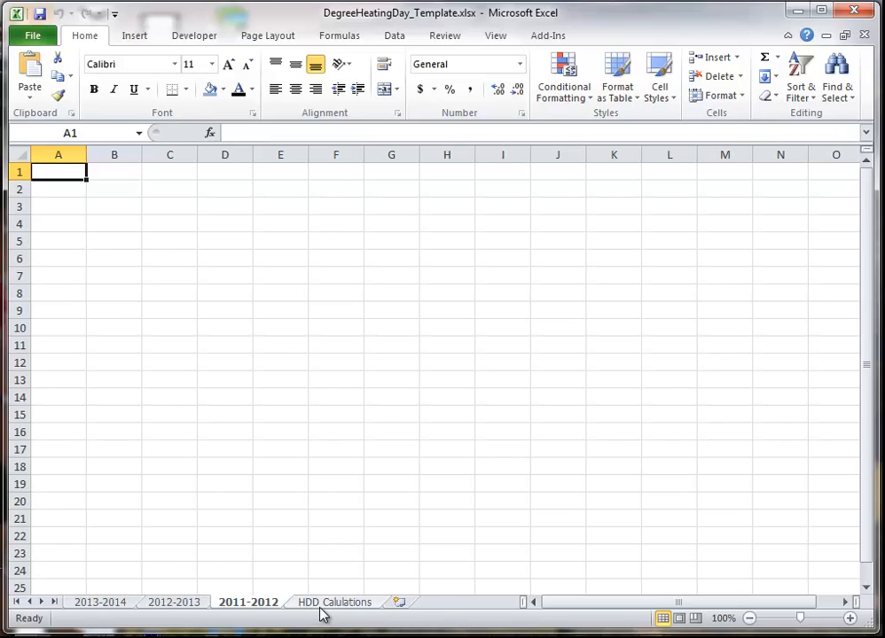
{"action": "left_click", "coordinate": [330, 606]}
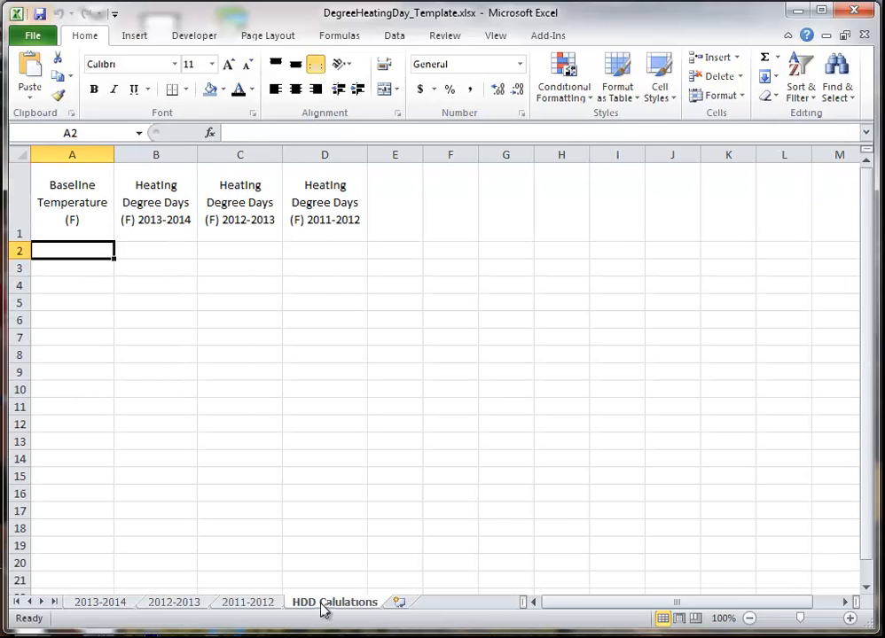
{"action": "left_click", "coordinate": [111, 604]}
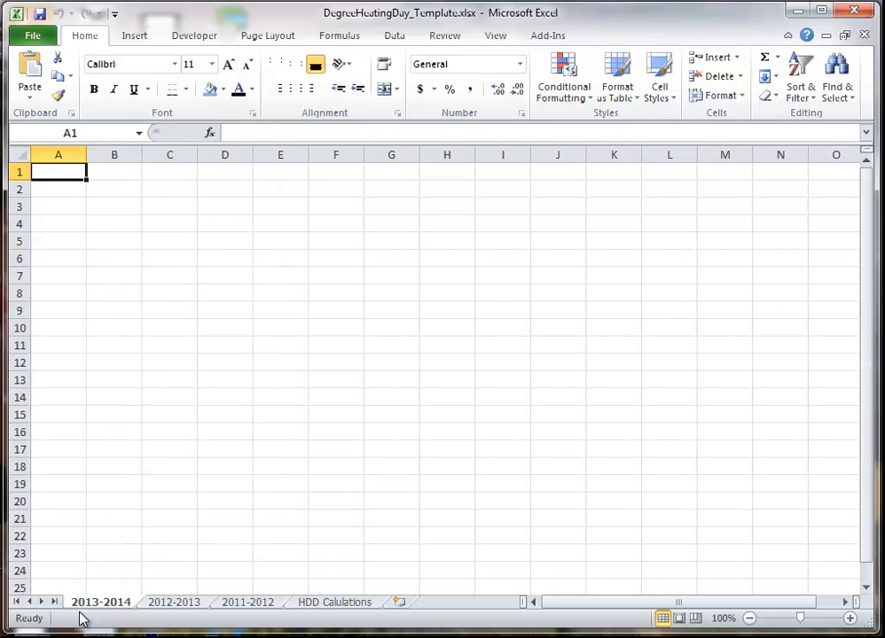
Open 2013_2014_WinterWeather.dat from the WinterWeather folder on the desktop to start its text import.
{"action": "left_click", "coordinate": [36, 36]}
{"action": "key", "text": "Escape"}
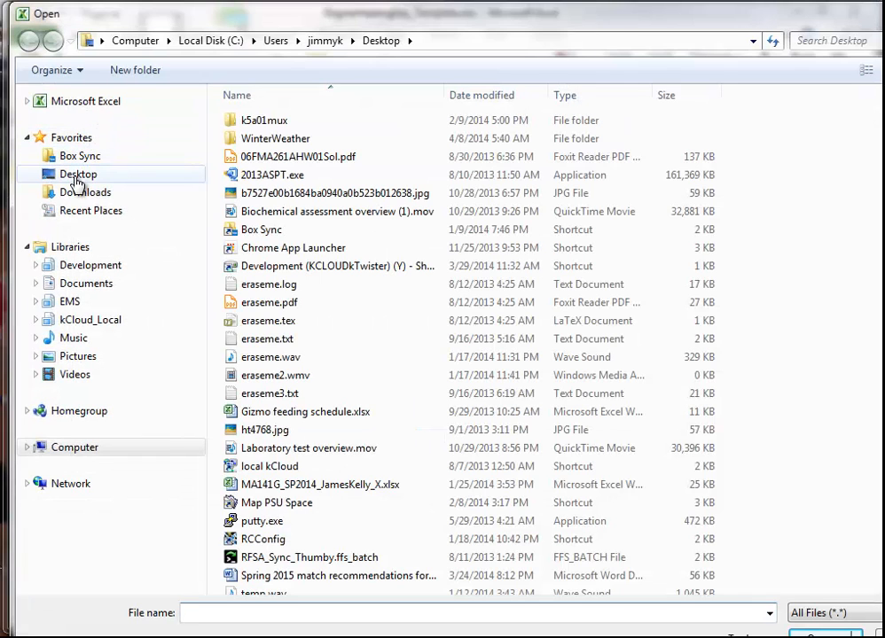
{"action": "left_click", "coordinate": [78, 175]}
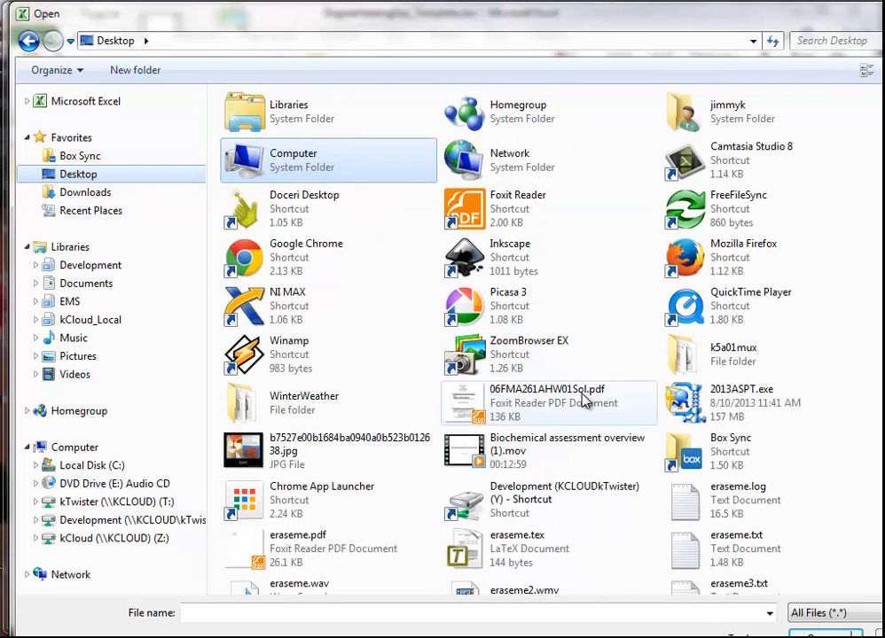
{"action": "scroll", "coordinate": [550, 337], "scroll_direction": "down", "scroll_amount": 1}
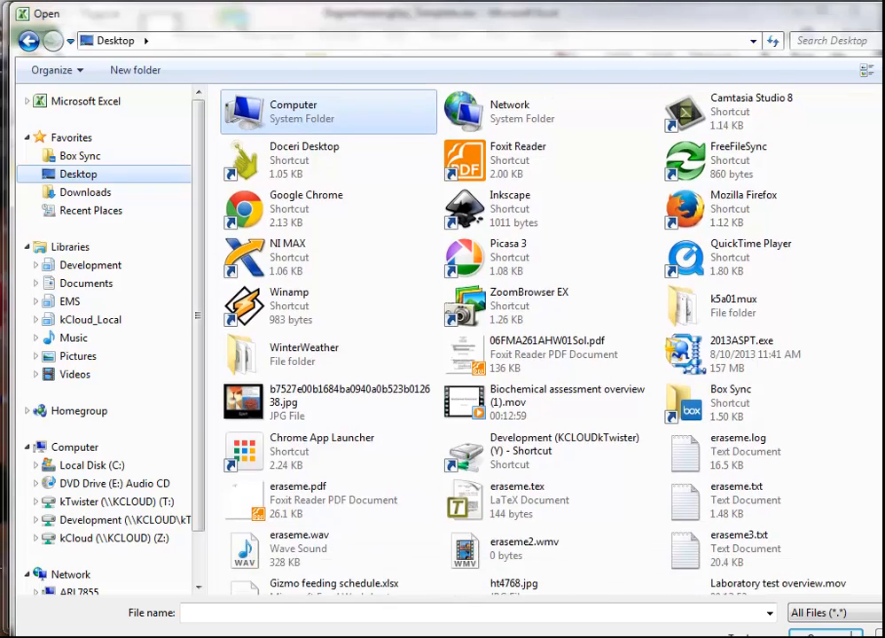
{"action": "scroll", "coordinate": [302, 233], "scroll_direction": "down", "scroll_amount": 1}
{"action": "double_click", "coordinate": [284, 237]}
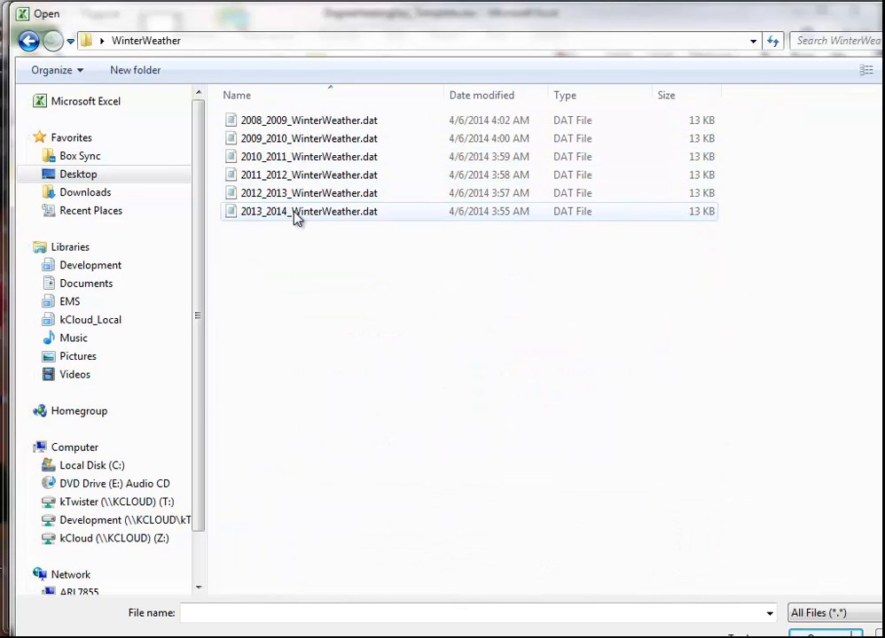
{"action": "double_click", "coordinate": [296, 213]}
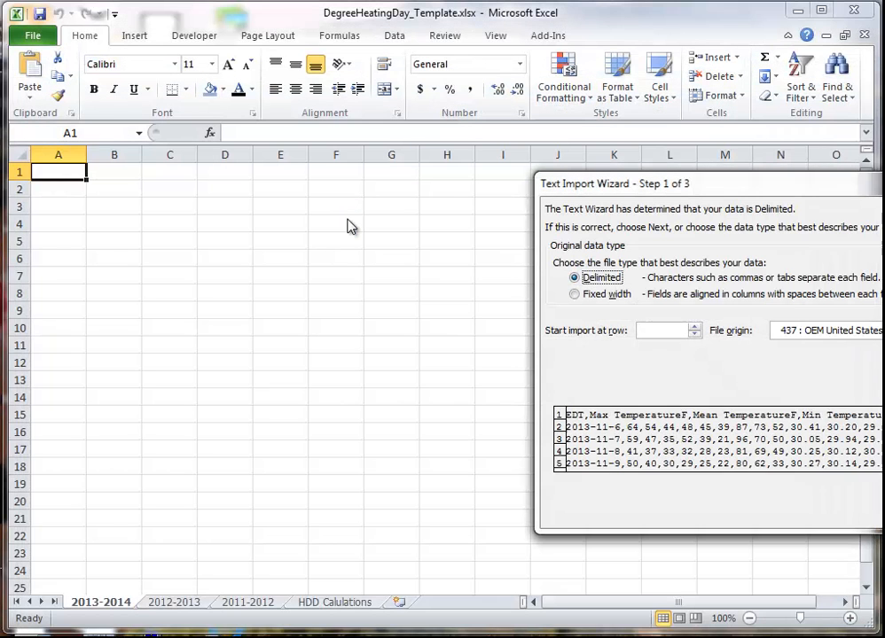
Keep the Delimited data type in the Text Import Wizard and make Comma the only delimiter instead of Tab.
{"action": "left_click_drag", "start_coordinate": [342, 164], "coordinate": [322, 174]}
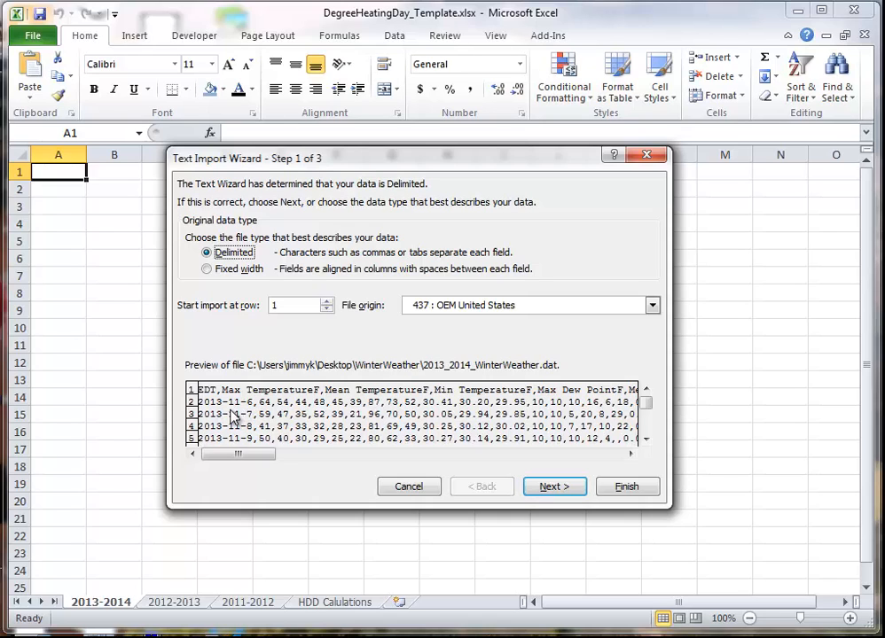
{"action": "left_click", "coordinate": [555, 489]}
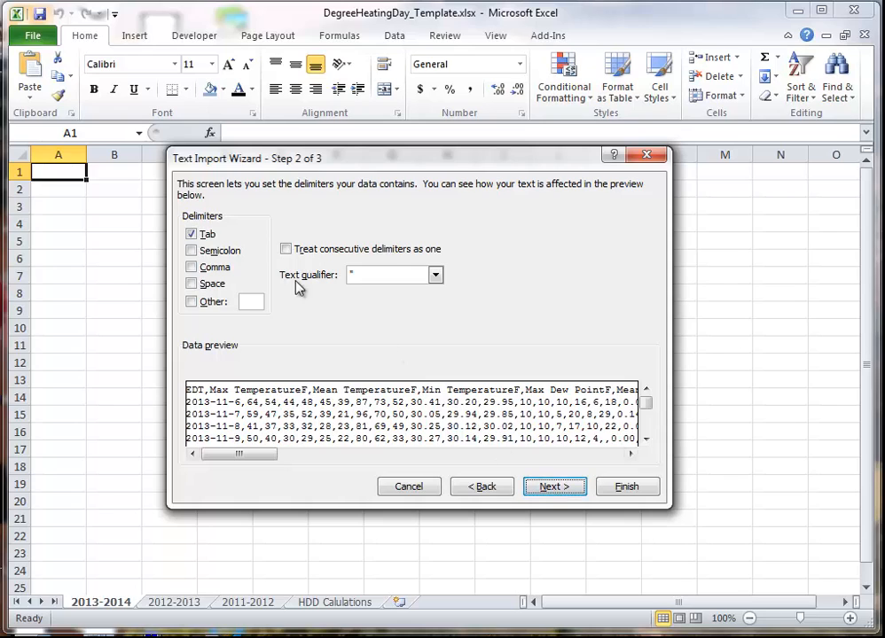
{"action": "left_click", "coordinate": [193, 235]}
{"action": "left_click", "coordinate": [193, 266]}
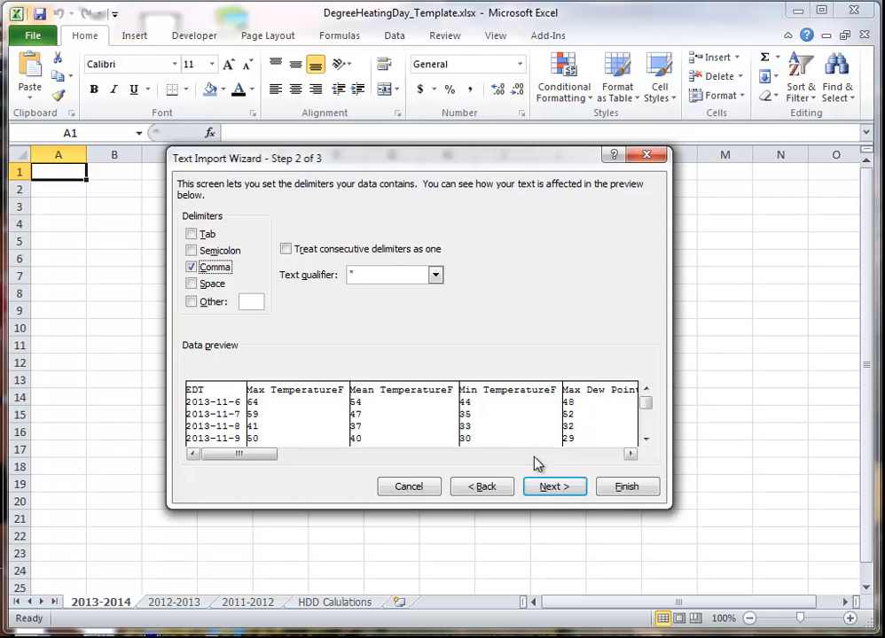
Finish the text import with the General column data format and auto-fit the EDT date column to its contents.
{"action": "left_click", "coordinate": [559, 492]}
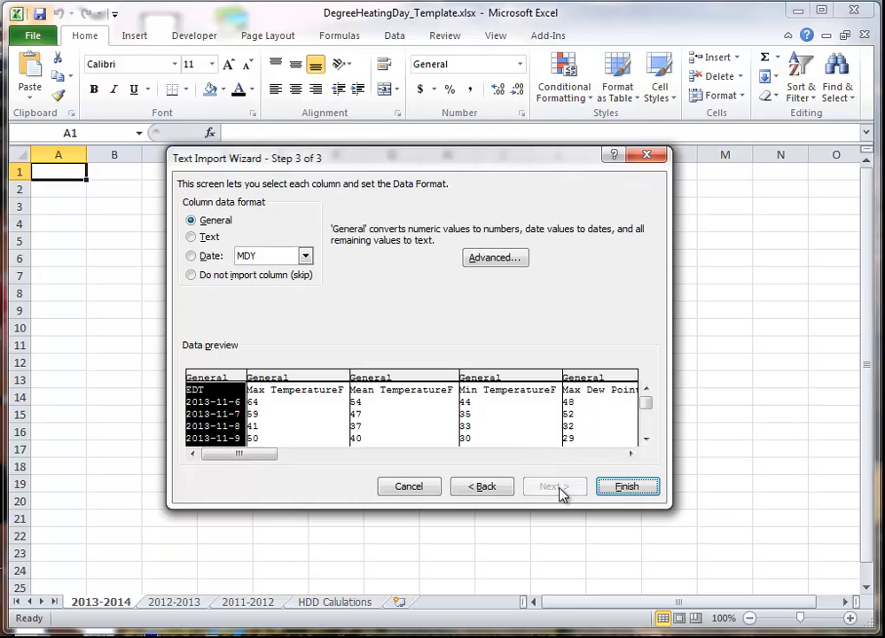
{"action": "left_click", "coordinate": [618, 490]}
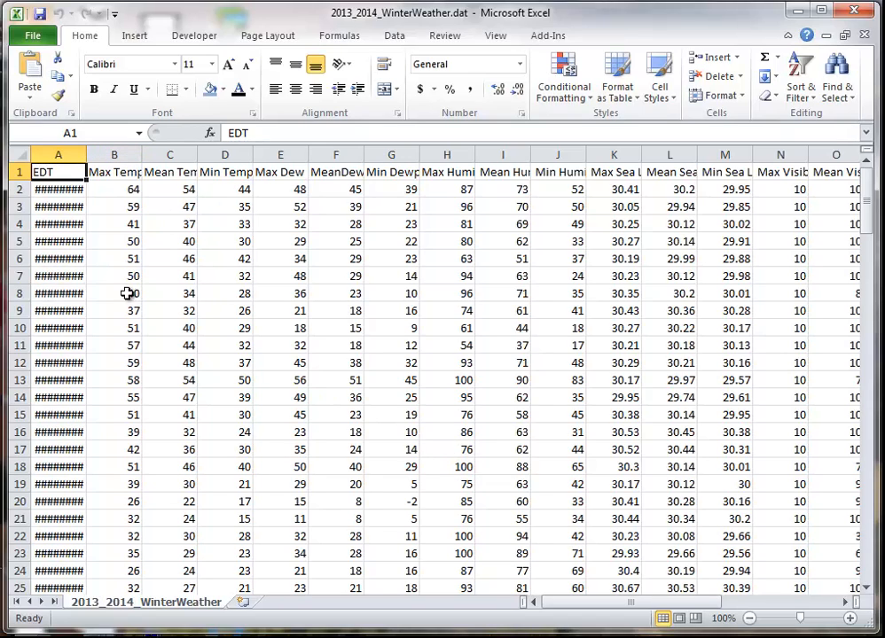
{"action": "double_click", "coordinate": [87, 154]}
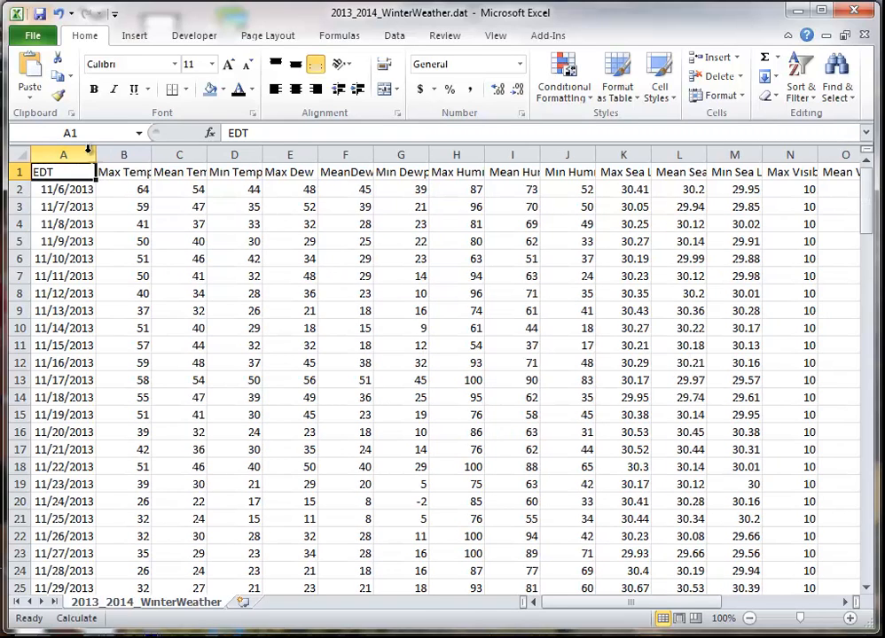
{"action": "left_click", "coordinate": [108, 239]}
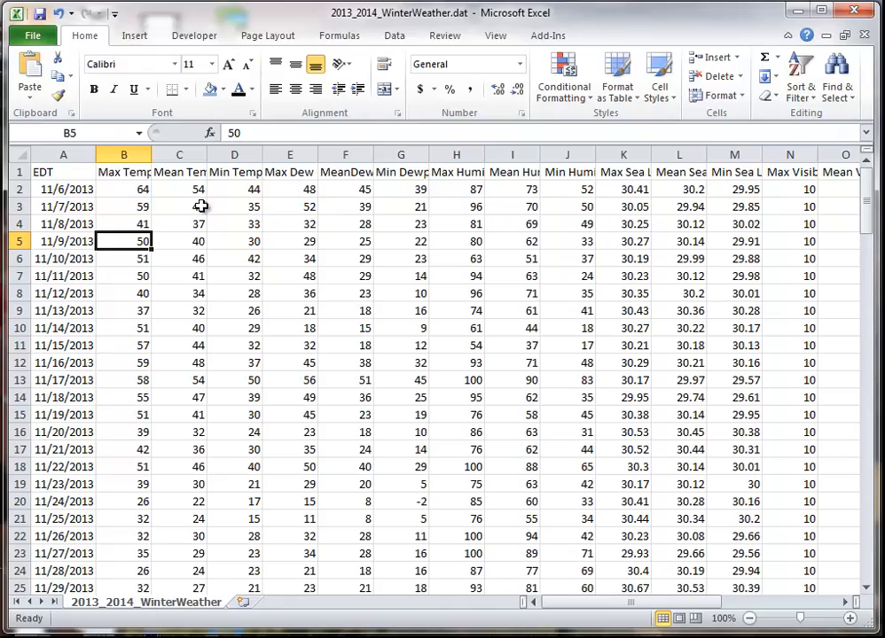
Auto-fit the widths of all data columns from A to W and center their contents horizontally.
{"action": "left_click_drag", "start_coordinate": [872, 203], "coordinate": [869, 173]}
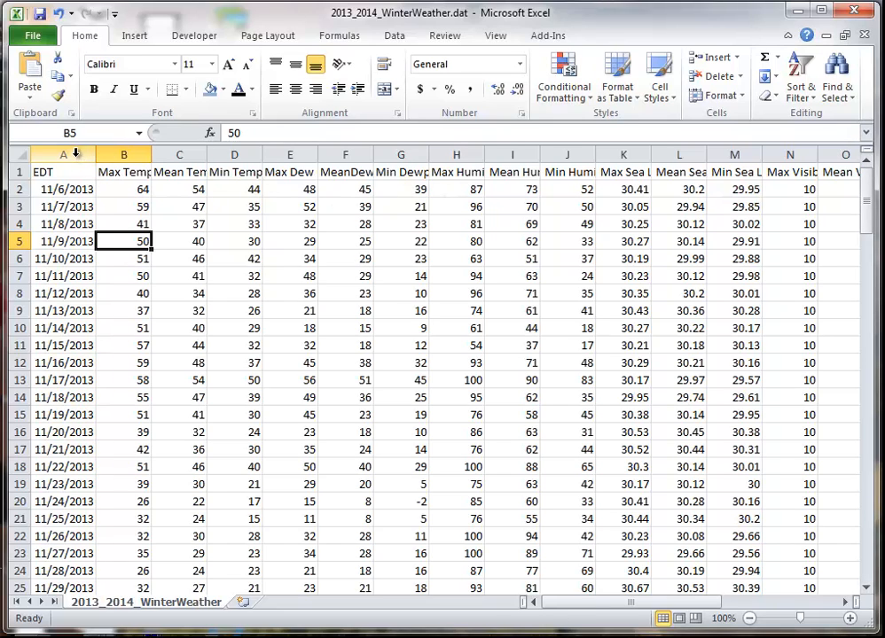
{"action": "left_click_drag", "start_coordinate": [76, 153], "coordinate": [743, 153]}
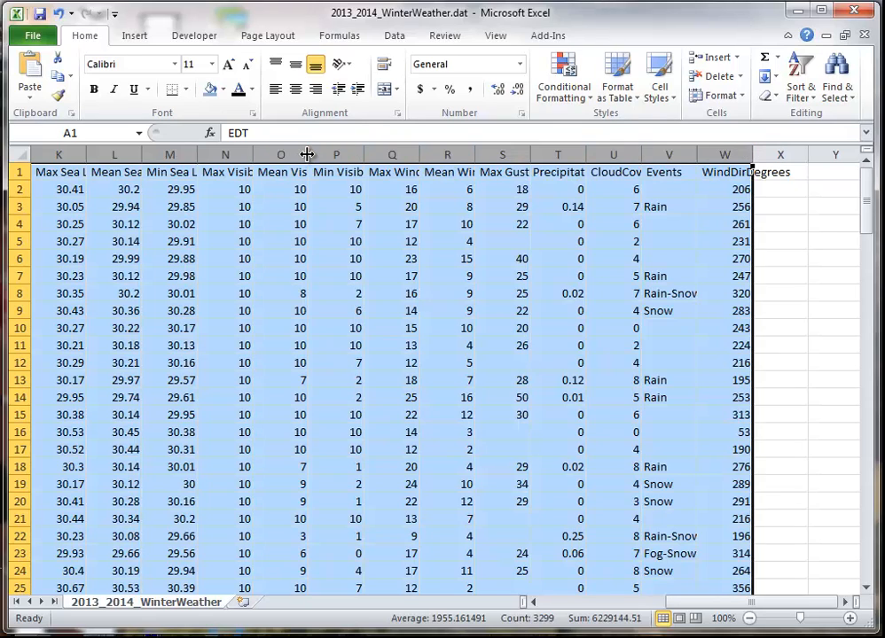
{"action": "double_click", "coordinate": [307, 154]}
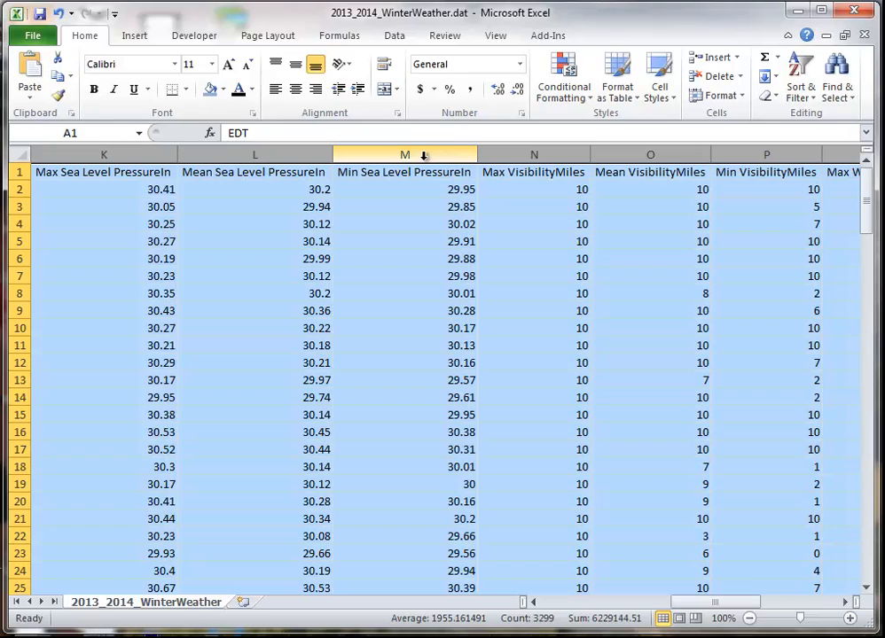
{"action": "left_click", "coordinate": [294, 92]}
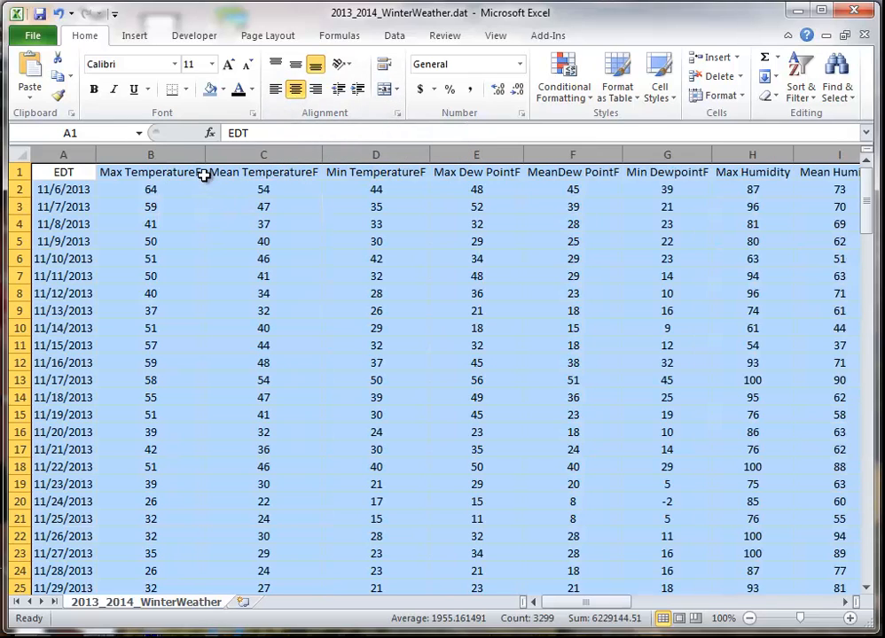
{"action": "left_click", "coordinate": [200, 207]}
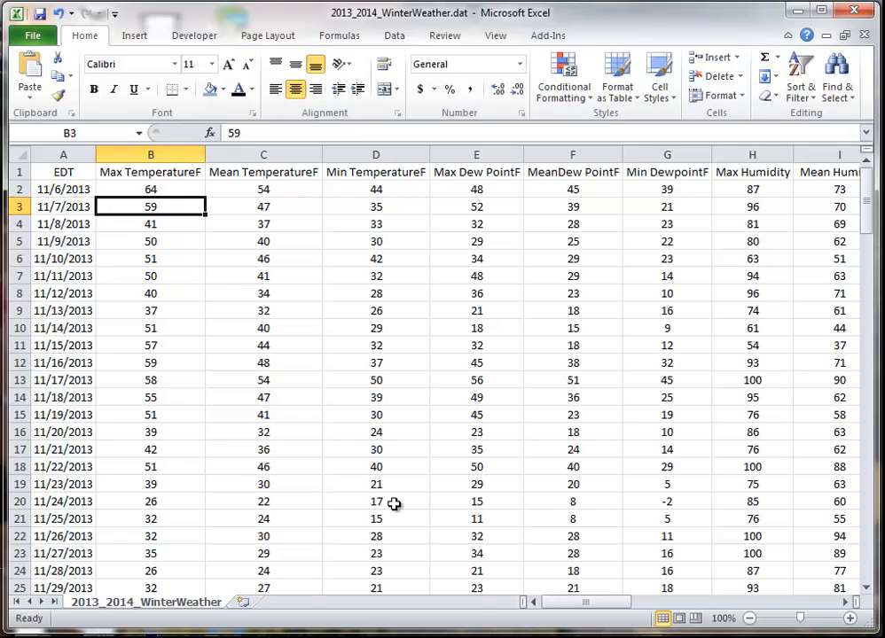
Look through the imported weather columns and inspect the Mean TemperatureF data from its header down.
{"action": "left_click_drag", "start_coordinate": [568, 605], "coordinate": [592, 615]}
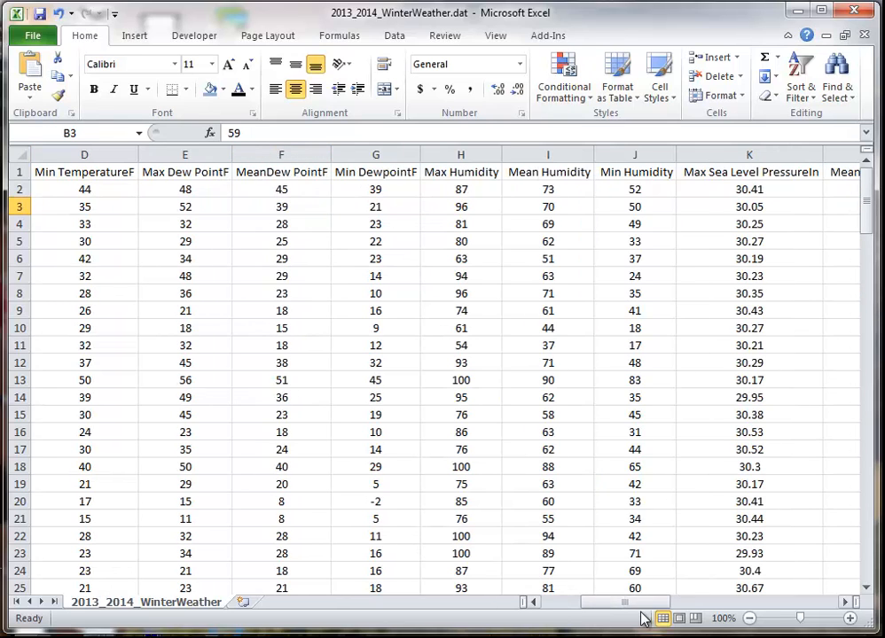
{"action": "left_click_drag", "start_coordinate": [628, 607], "coordinate": [571, 603]}
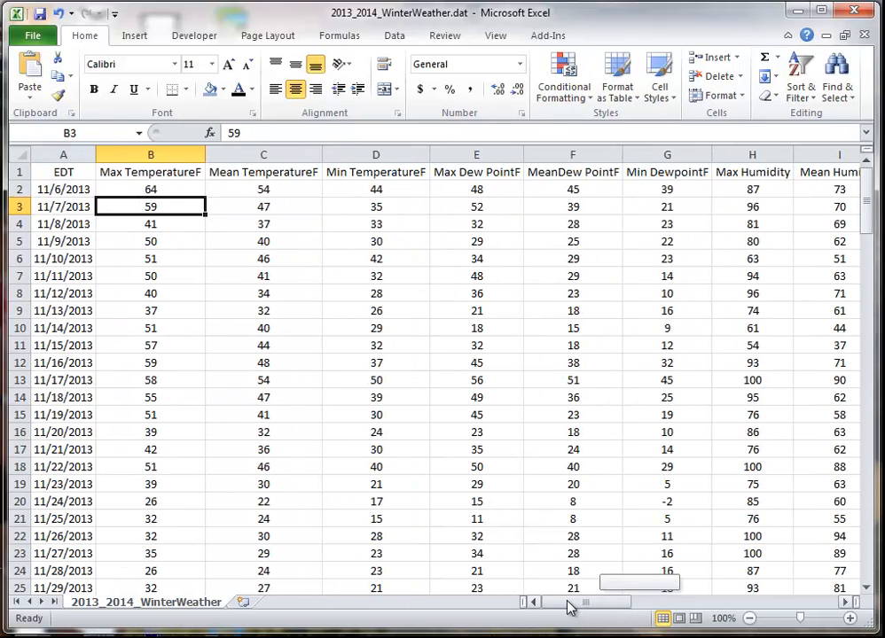
{"action": "left_click", "coordinate": [251, 174]}
{"action": "key", "text": "ctrl+shift+Down"}
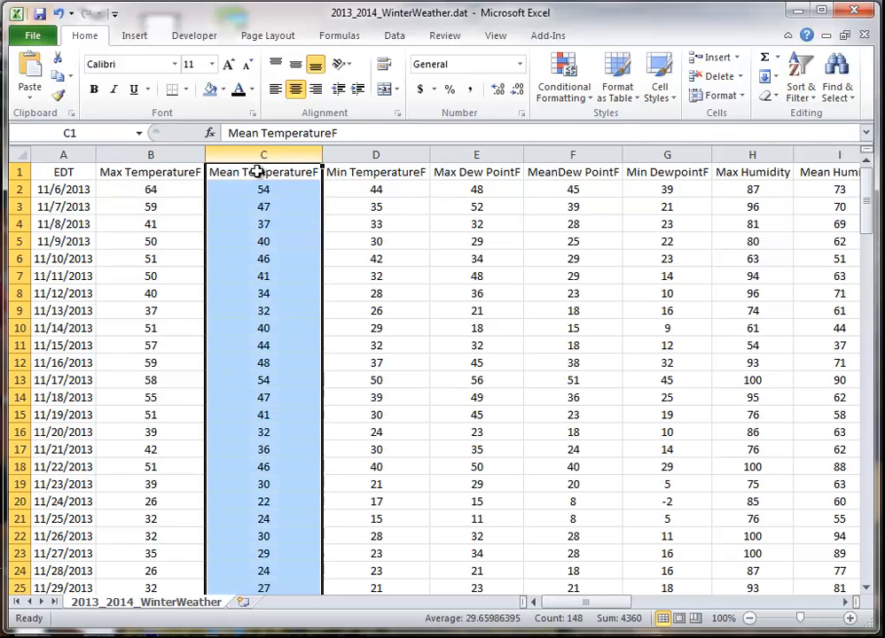
{"action": "left_click", "coordinate": [264, 174]}
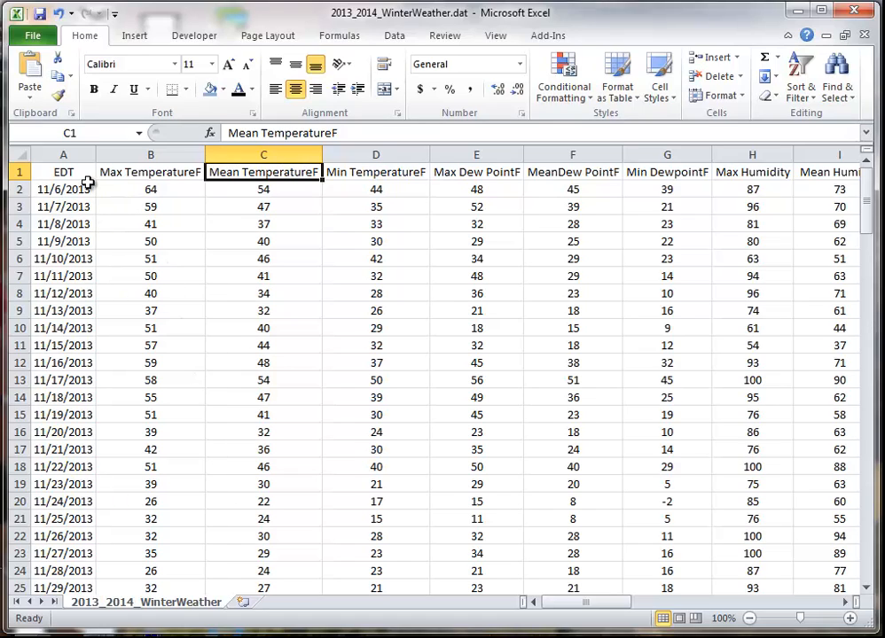
Copy the entire imported sheet and paste it at cell A1 of the 2013-2014 sheet in DegreeHeatingDay_Template.xlsx.
{"action": "left_click", "coordinate": [20, 156]}
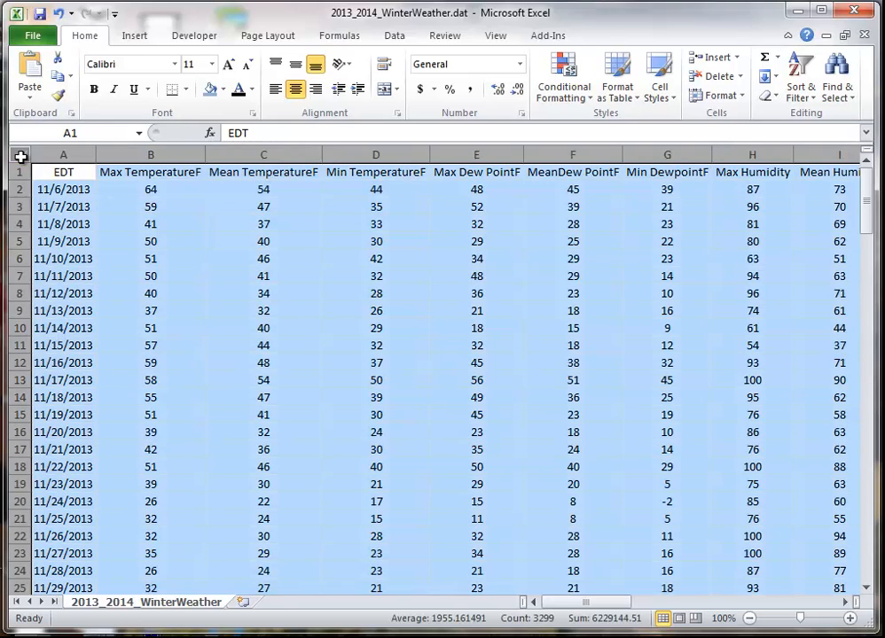
{"action": "key", "text": "ctrl+c"}
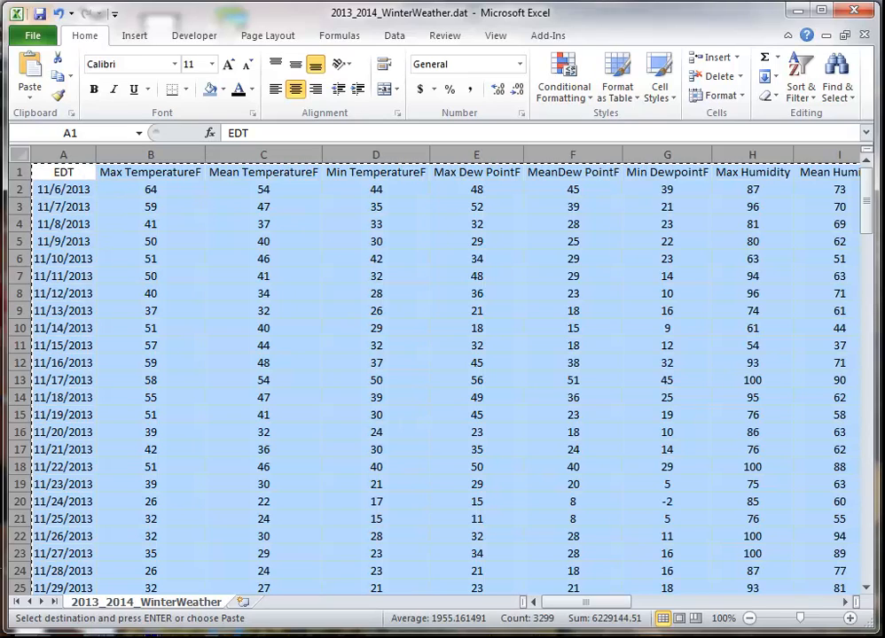
{"action": "left_click", "coordinate": [709, 635]}
{"action": "left_click", "coordinate": [736, 617]}
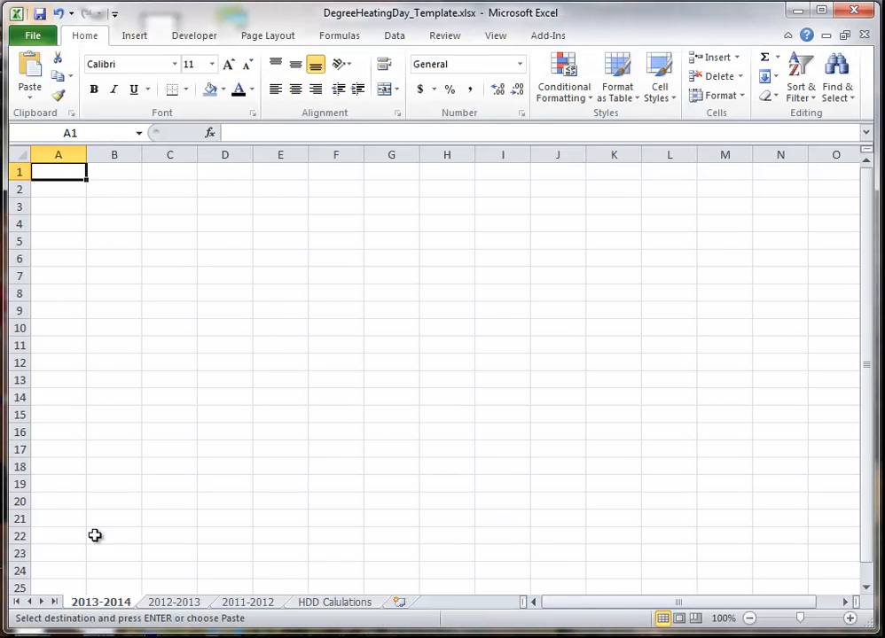
{"action": "key", "text": "ctrl+v"}
{"action": "left_click", "coordinate": [62, 173]}
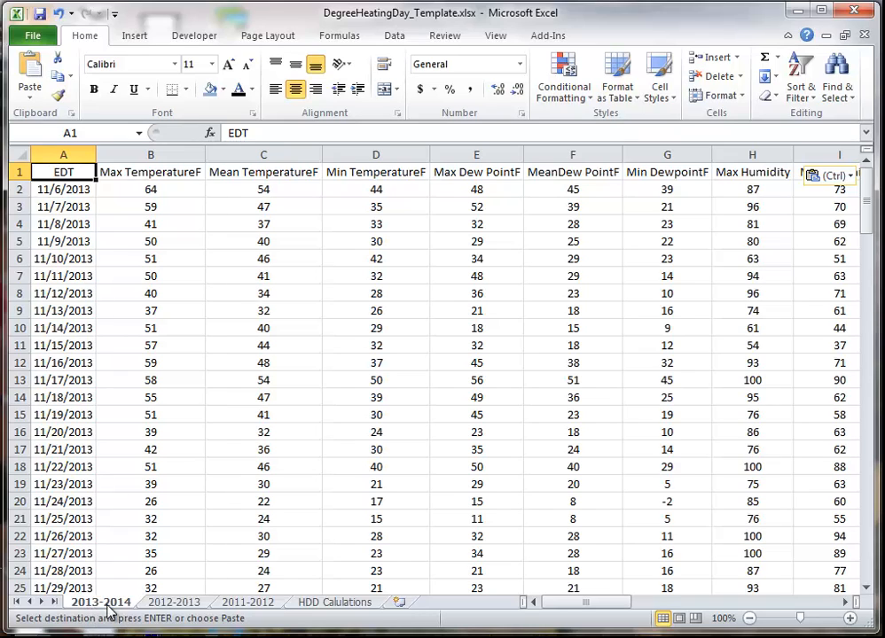
Review the first day's max, mean and min temperatures, check the 2012-2013 sheet, and return to the 2013-2014 sheet.
{"action": "left_click", "coordinate": [129, 188]}
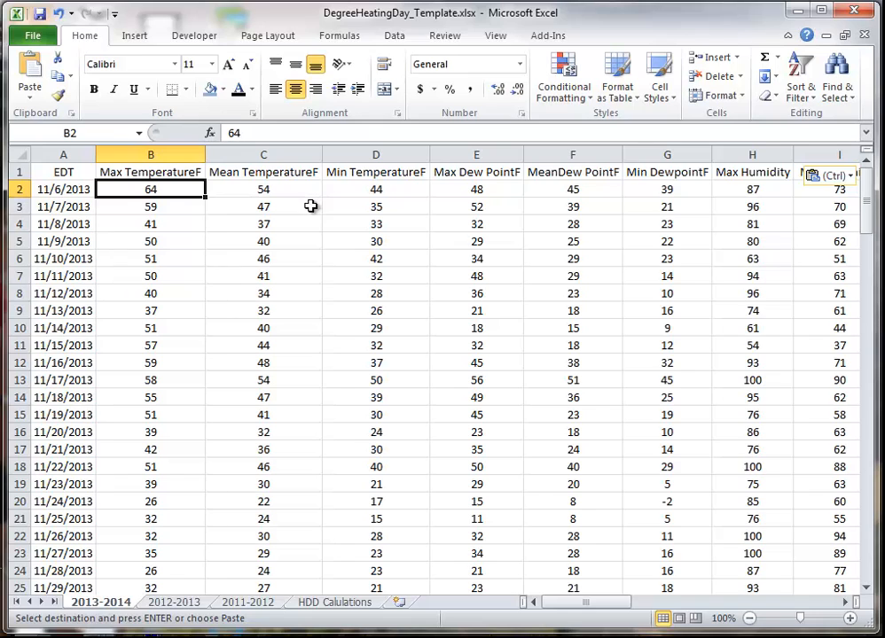
{"action": "left_click", "coordinate": [290, 188]}
{"action": "left_click", "coordinate": [342, 186]}
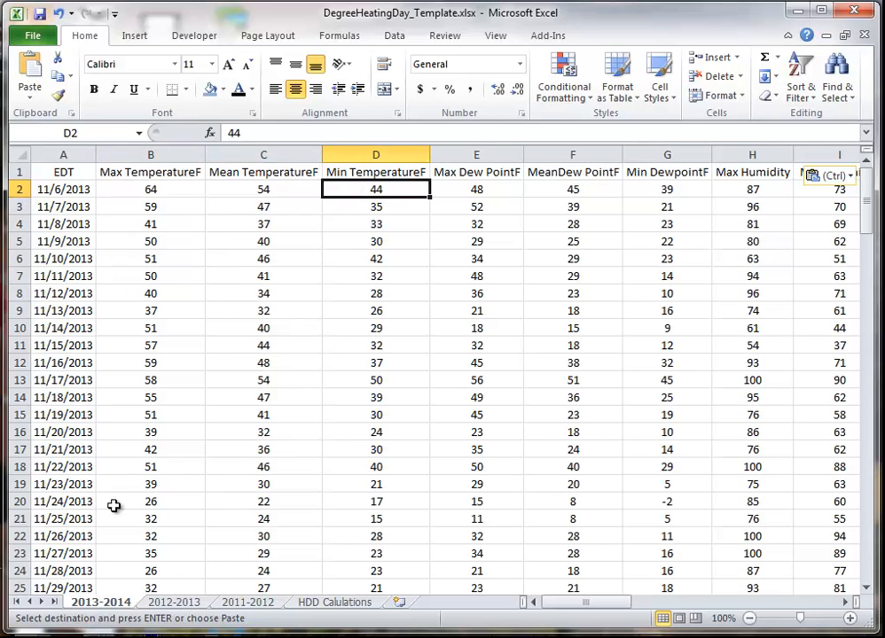
{"action": "left_click", "coordinate": [175, 604]}
{"action": "left_click", "coordinate": [119, 605]}
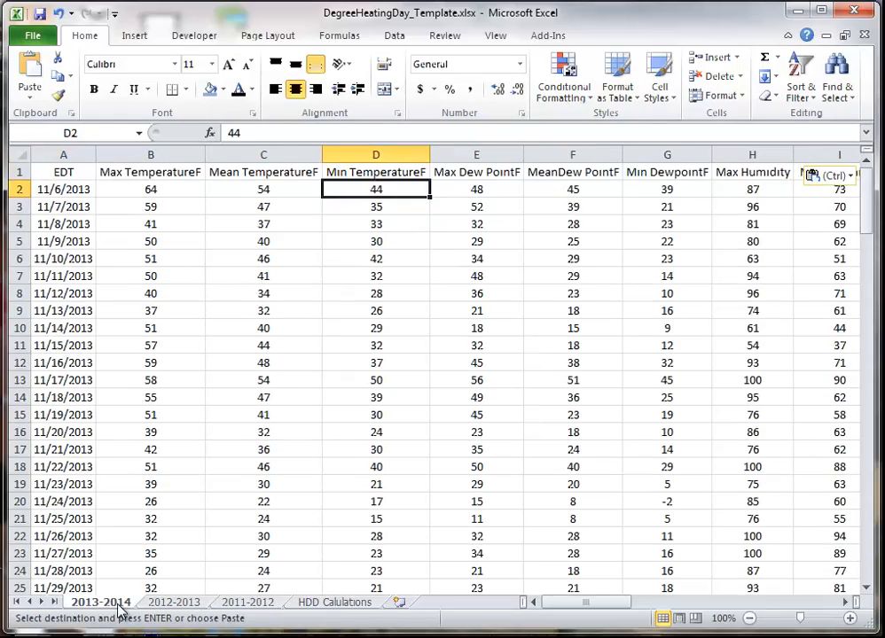